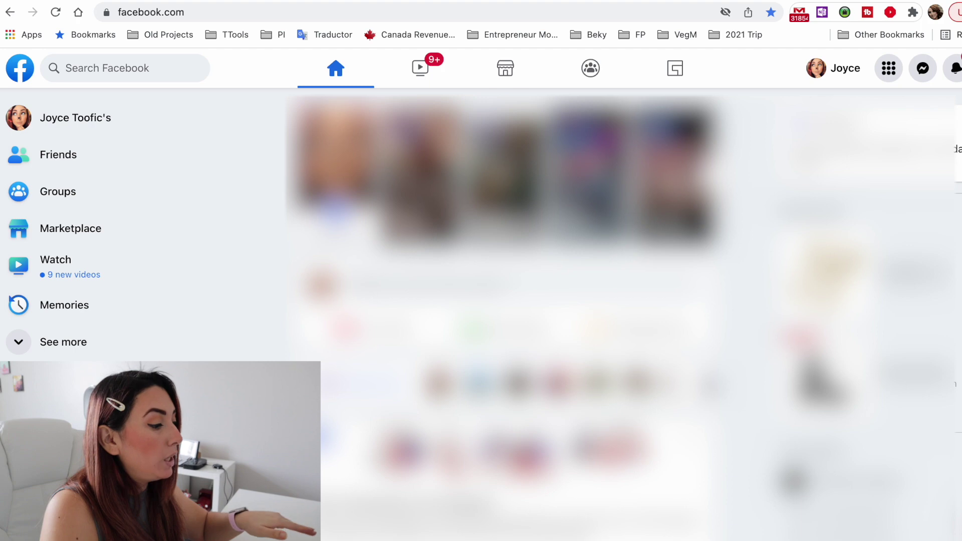
Step: Search 'en', open the Entrepreneur Mommie Page, and view its Community section (169 likes, 174 follows)
click(119, 69)
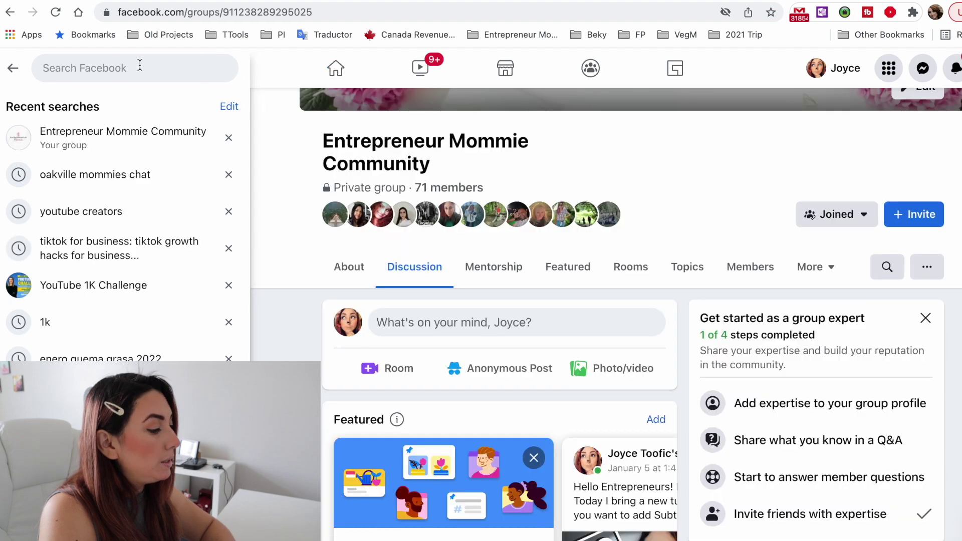
text(en)
click(133, 221)
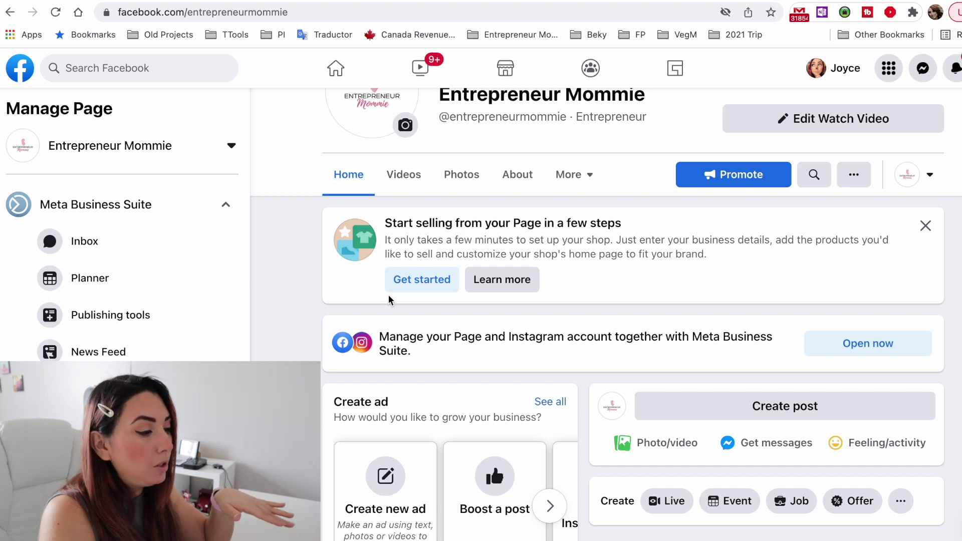
scroll(565, 326, up, 1)
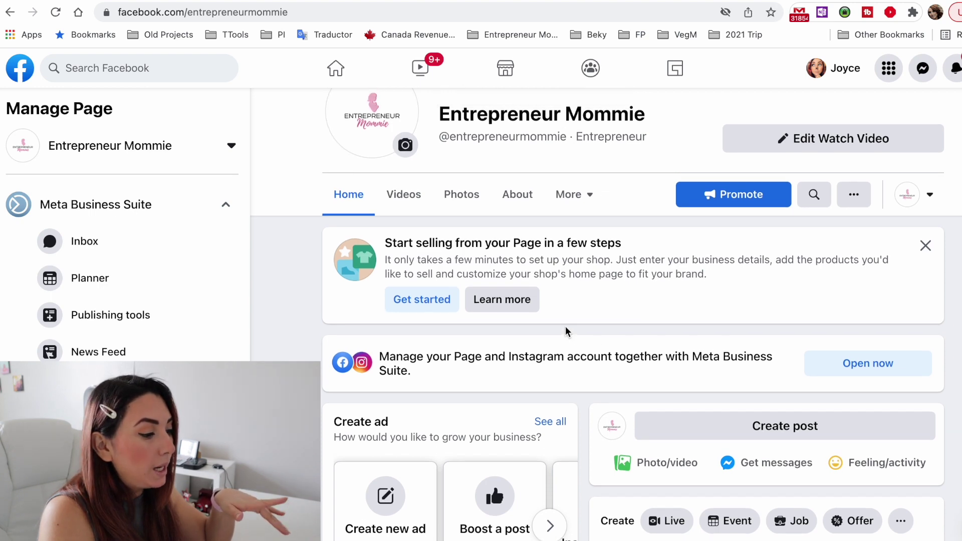
click(589, 208)
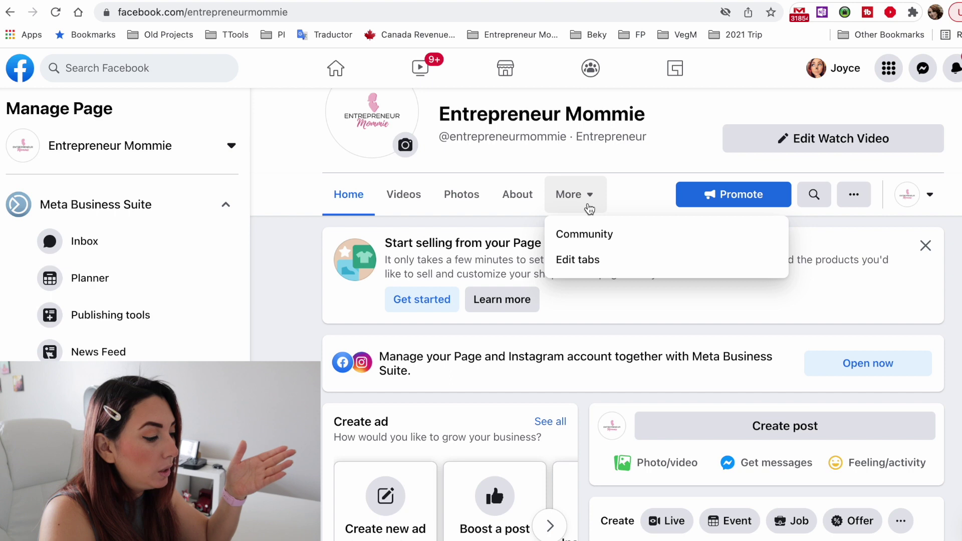
click(584, 234)
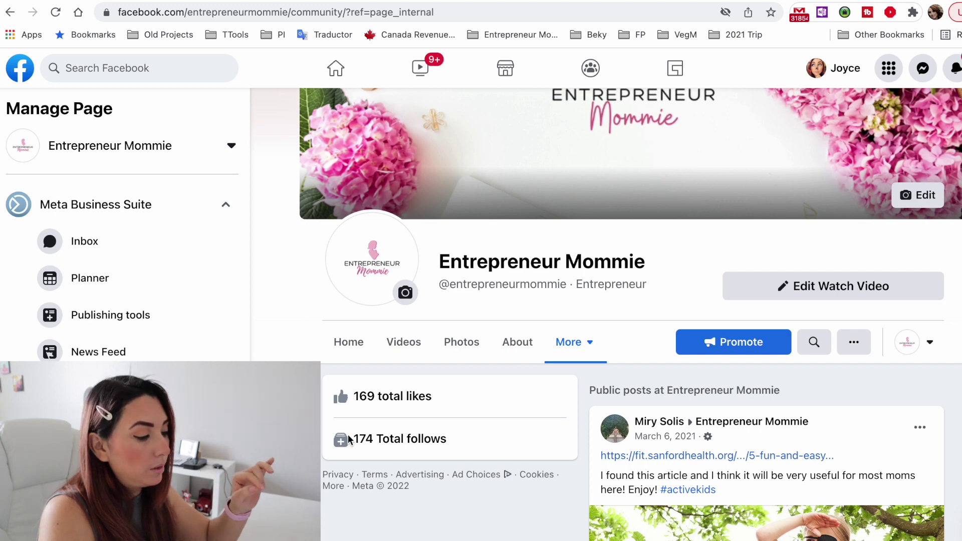
Step: Select the '174 Total follows' line, then open the Page switcher listing the other managed Pages
triple_click(364, 441)
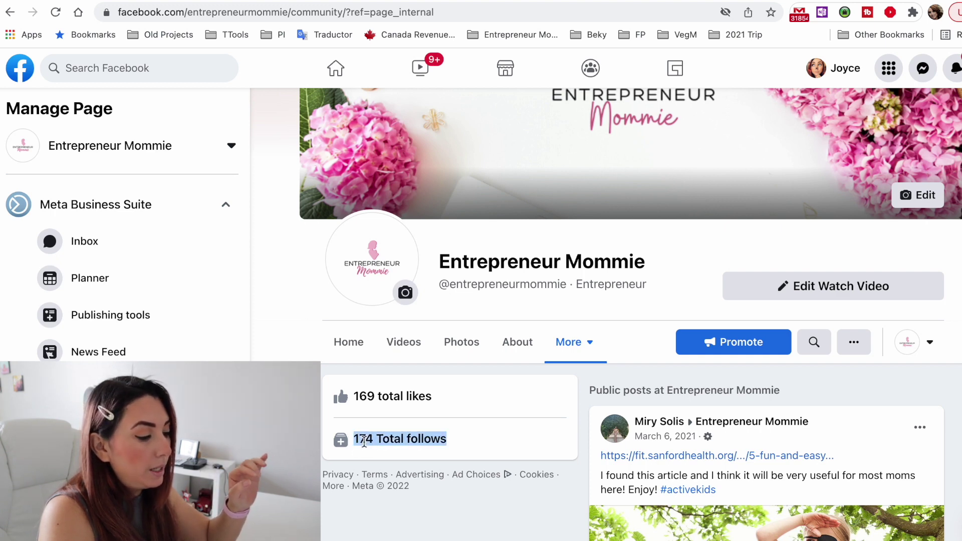
scroll(364, 443, down, 3)
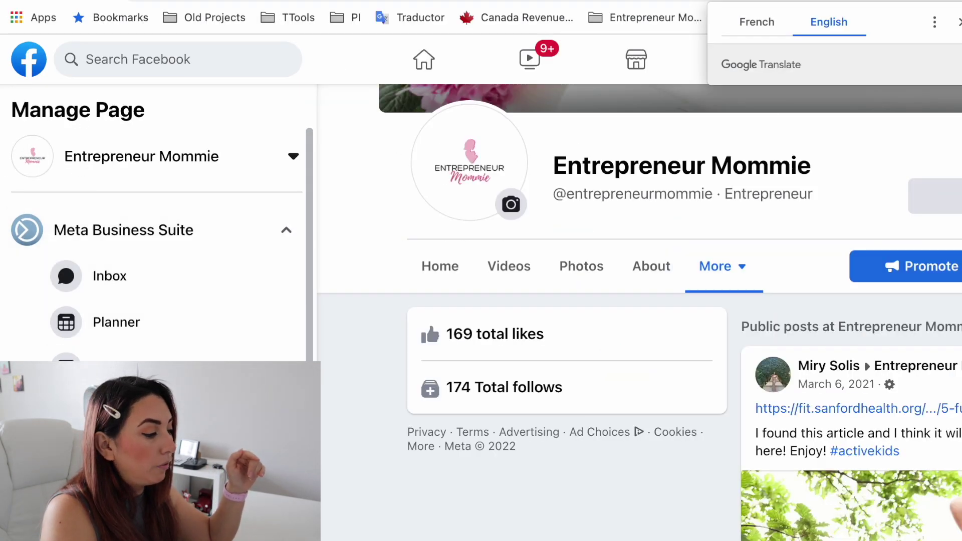
scroll(92, 178, down, 5)
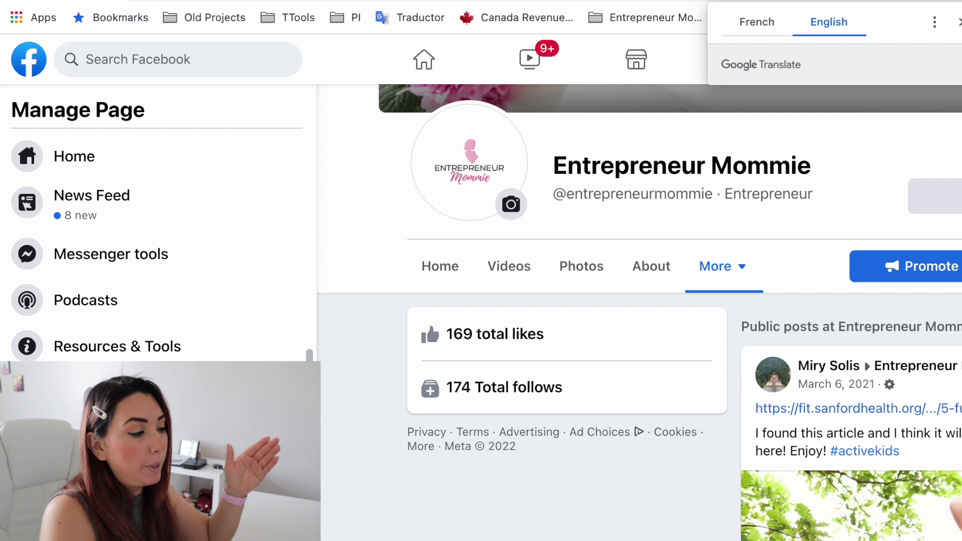
scroll(159, 179, up, 5)
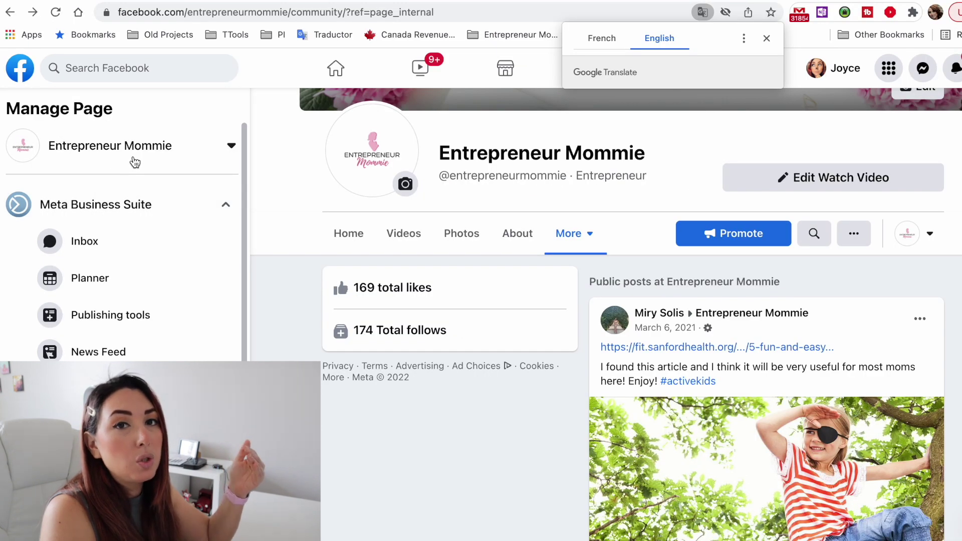
click(173, 149)
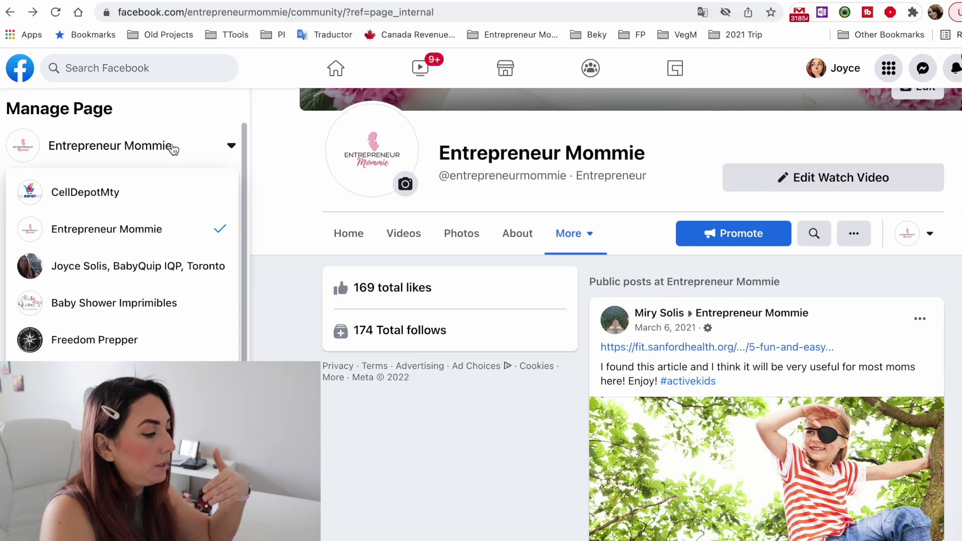
Step: Switch to the CellDepotMty Page and open Settings > People and other Pages
click(153, 190)
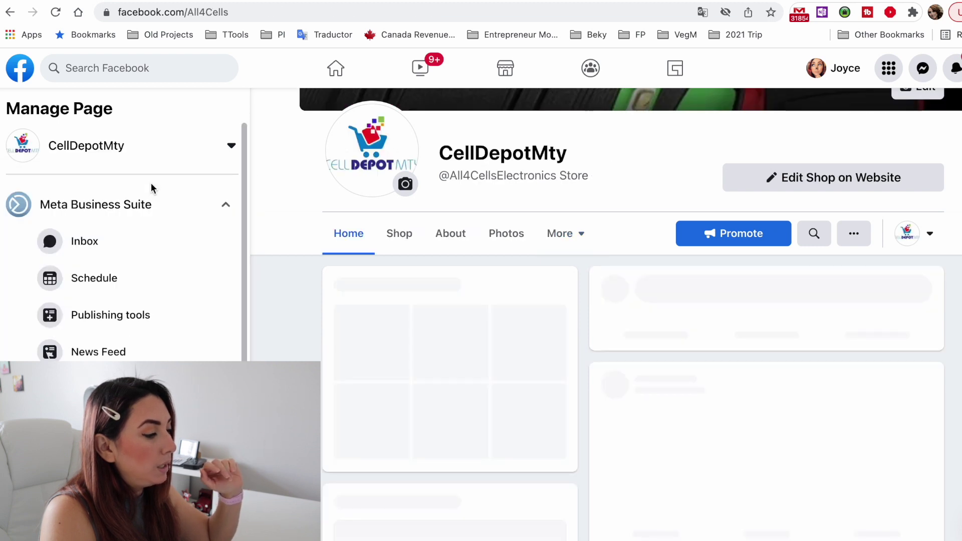
mouse_move(451, 172)
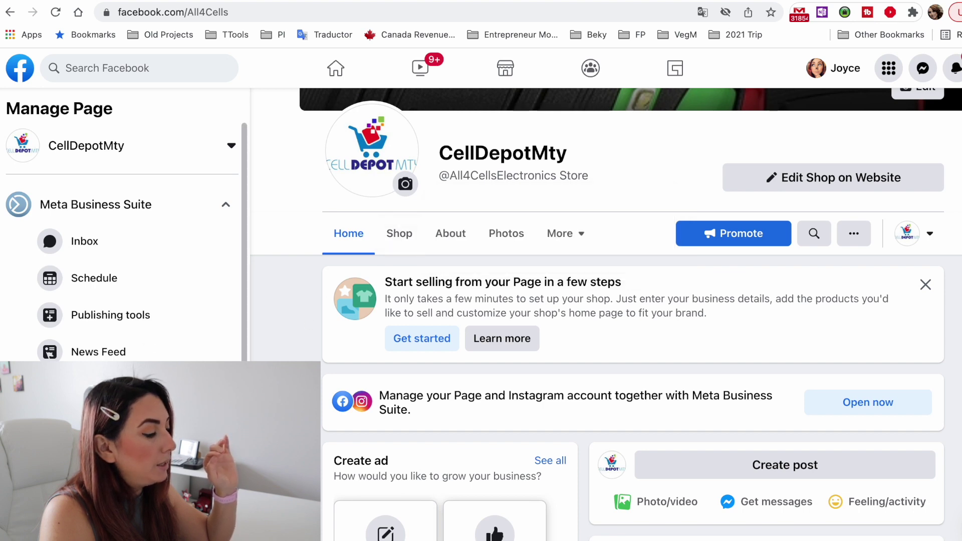
scroll(142, 277, down, 2)
scroll(143, 276, down, 8)
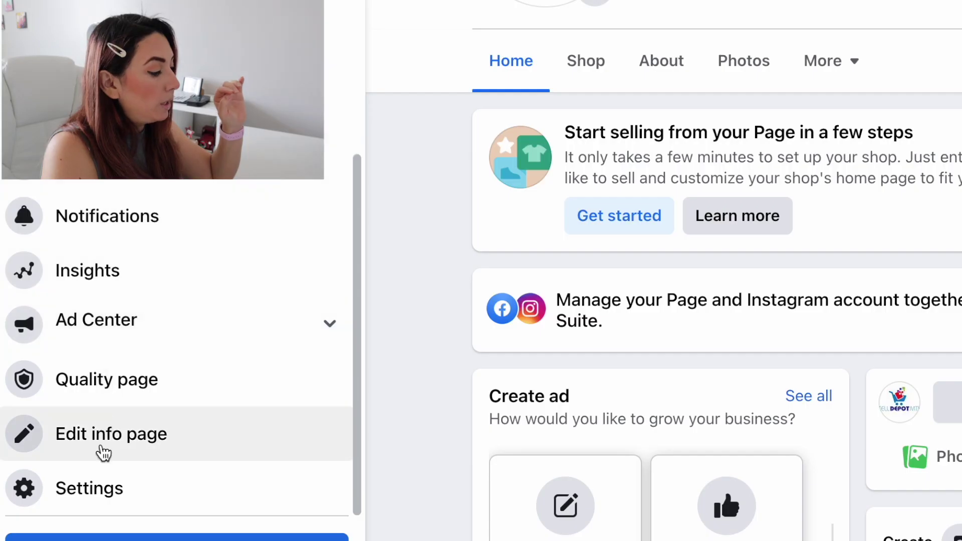
click(80, 491)
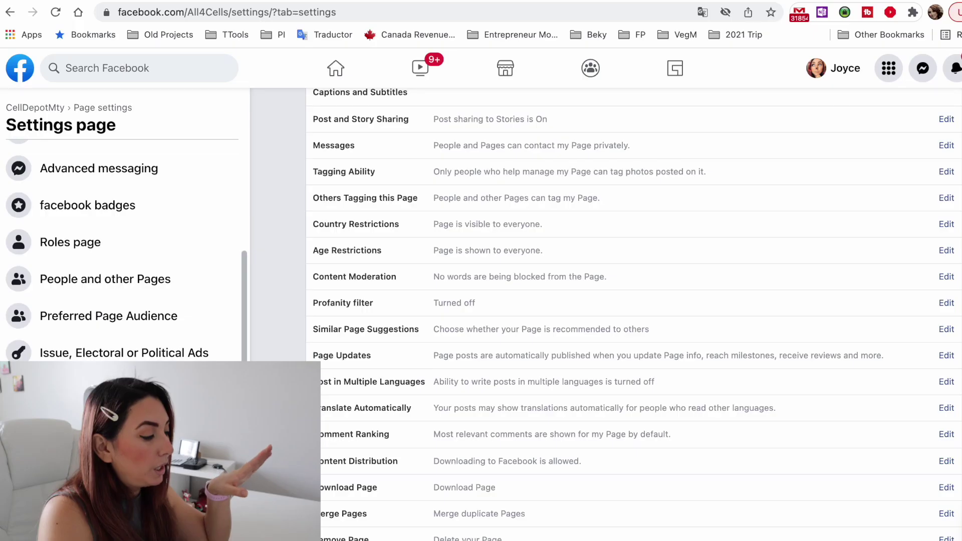
scroll(80, 286, down, 1)
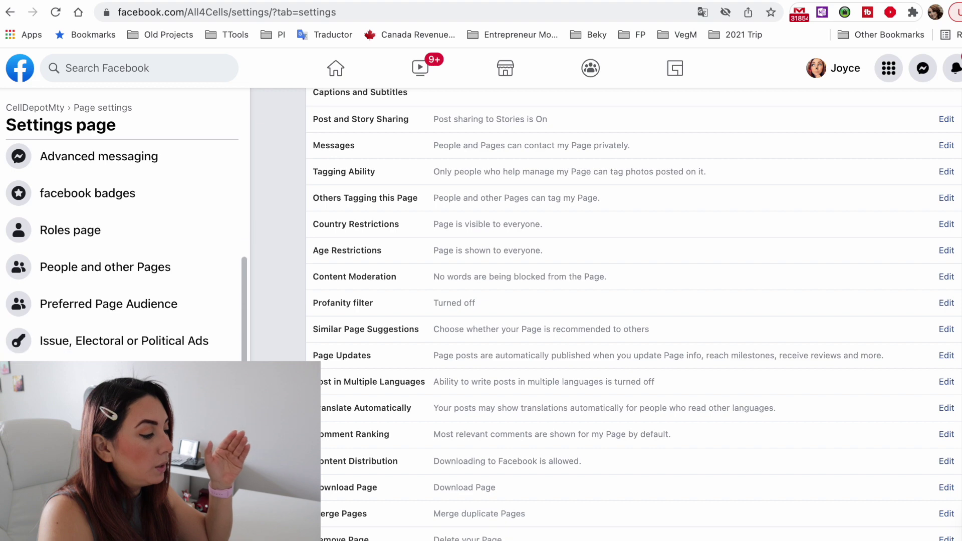
click(83, 285)
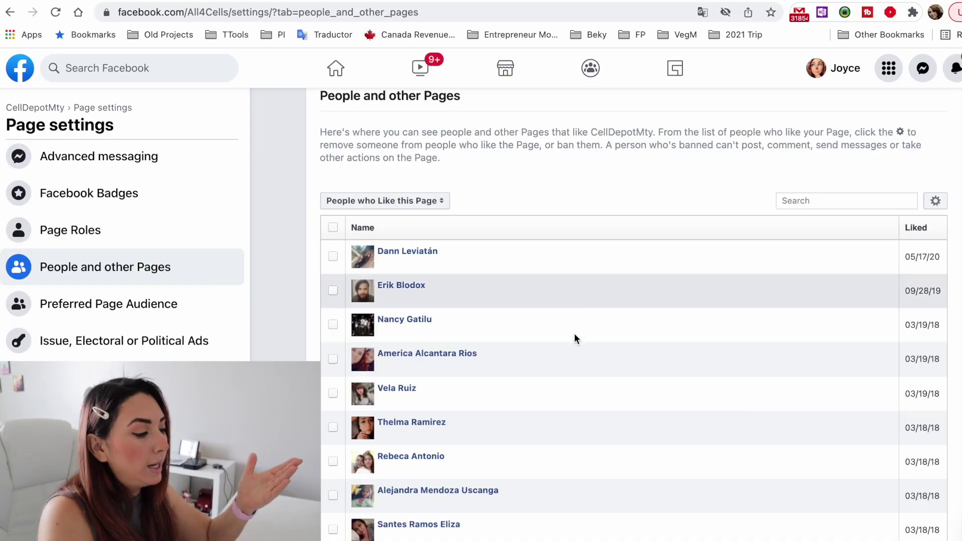
scroll(579, 393, down, 1)
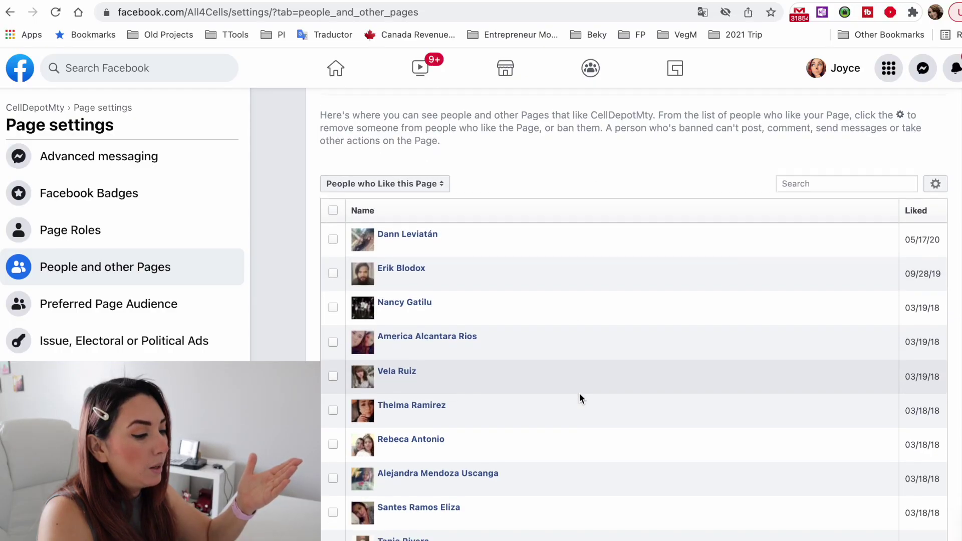
Step: Tick the checkbox of a follower far down the 'People who Like this Page' list, then return to the top
scroll(579, 399, down, 3)
scroll(694, 332, up, 4)
scroll(694, 332, down, 2)
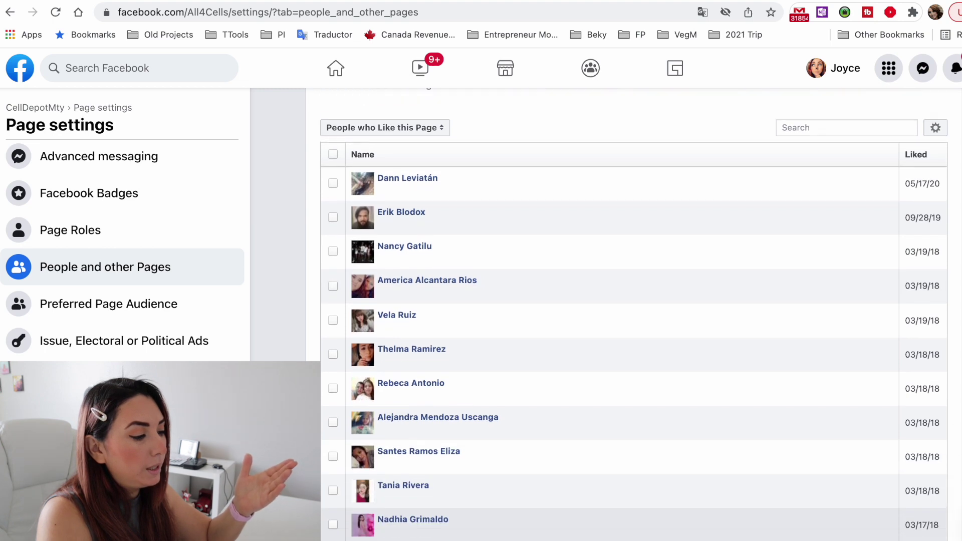
scroll(934, 107, down, 2)
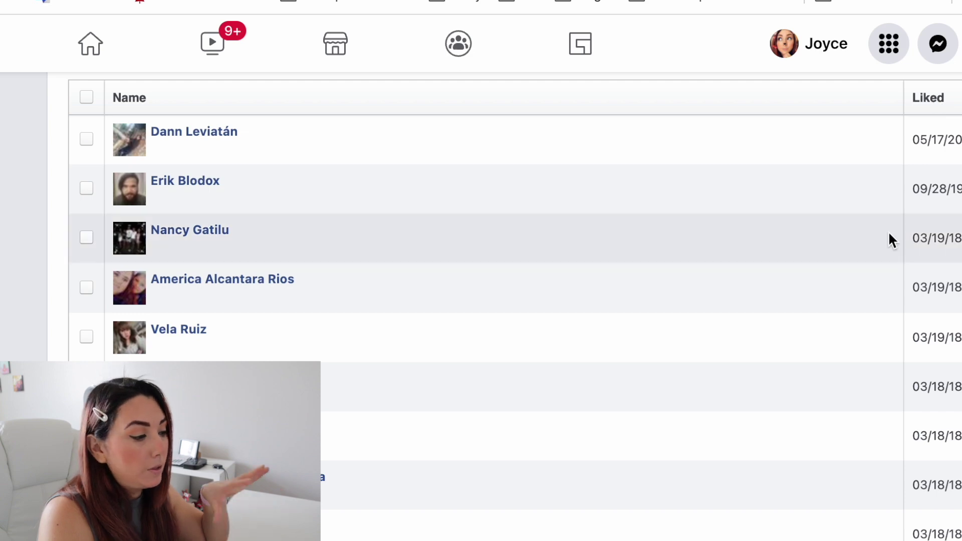
scroll(881, 271, down, 1)
scroll(882, 276, down, 15)
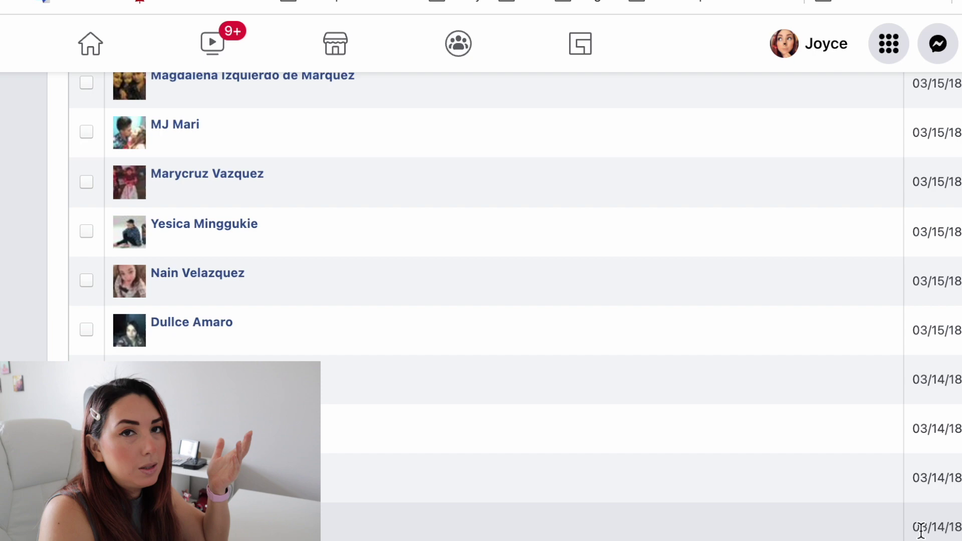
scroll(923, 532, down, 1)
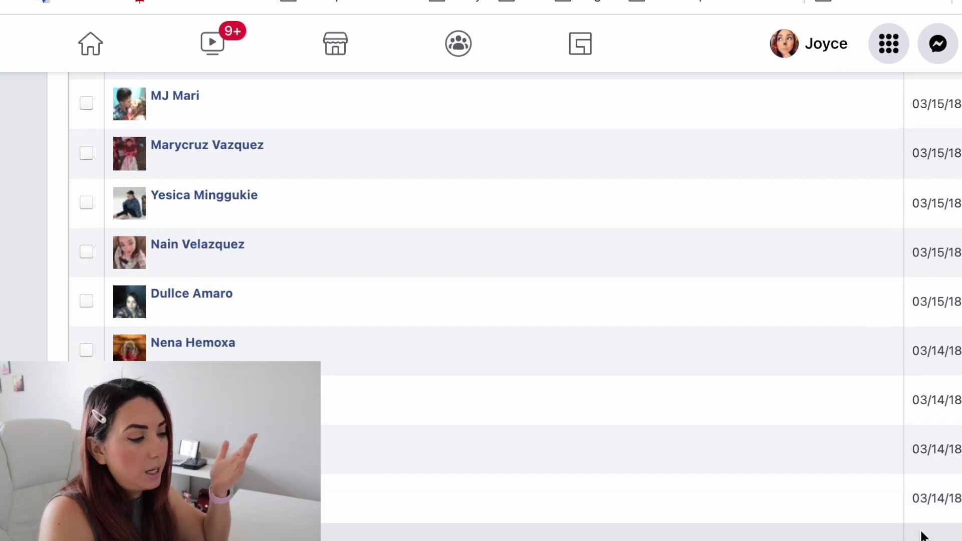
scroll(915, 336, up, 5)
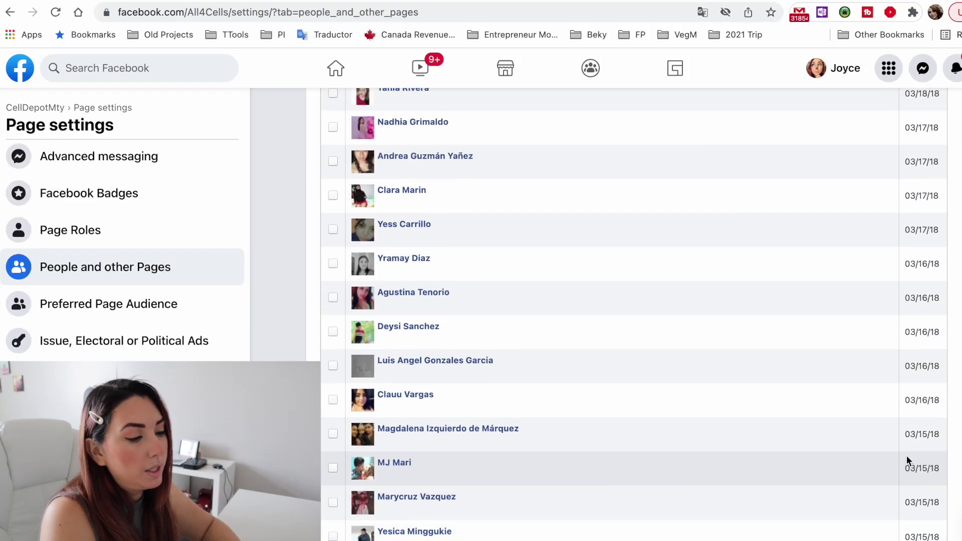
scroll(906, 455, up, 2)
scroll(907, 456, down, 5)
scroll(907, 456, up, 10)
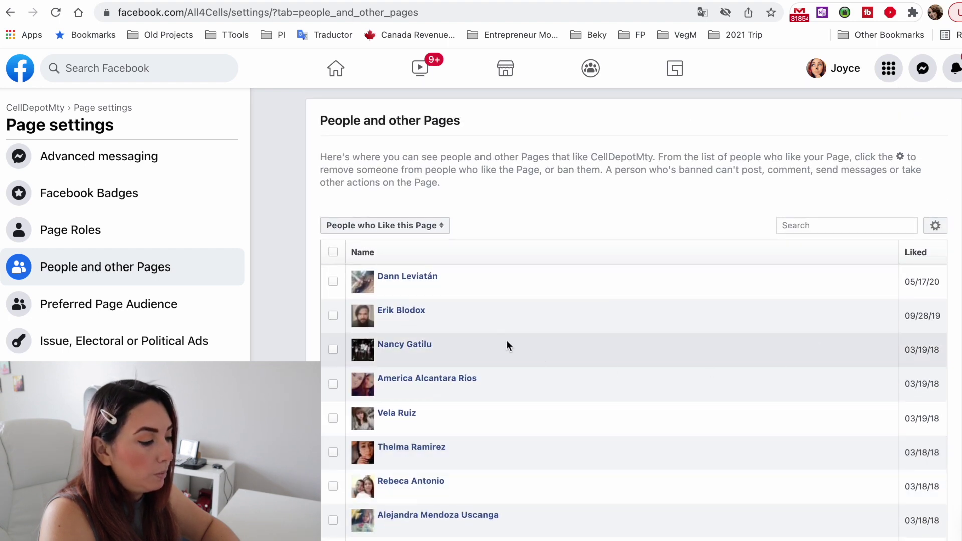
scroll(485, 486, down, 20)
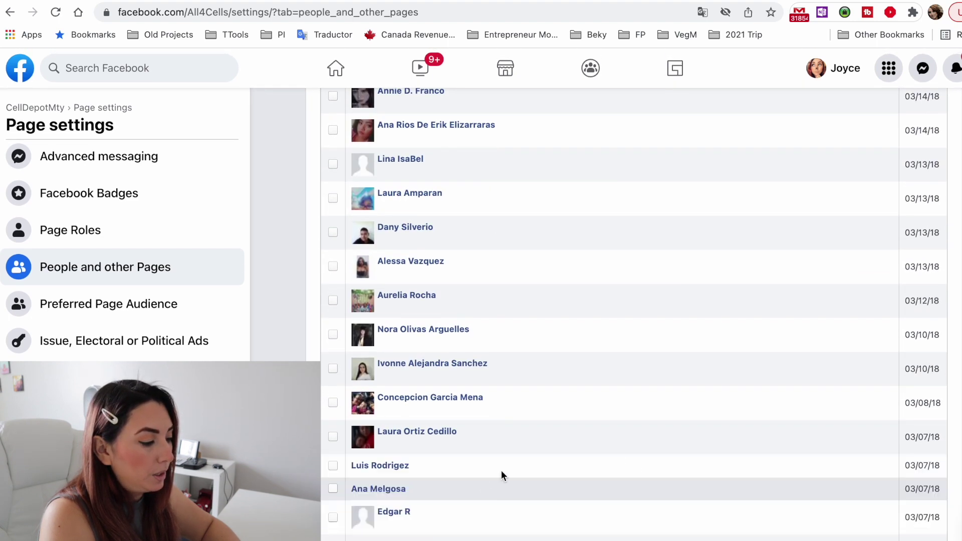
scroll(501, 471, down, 6)
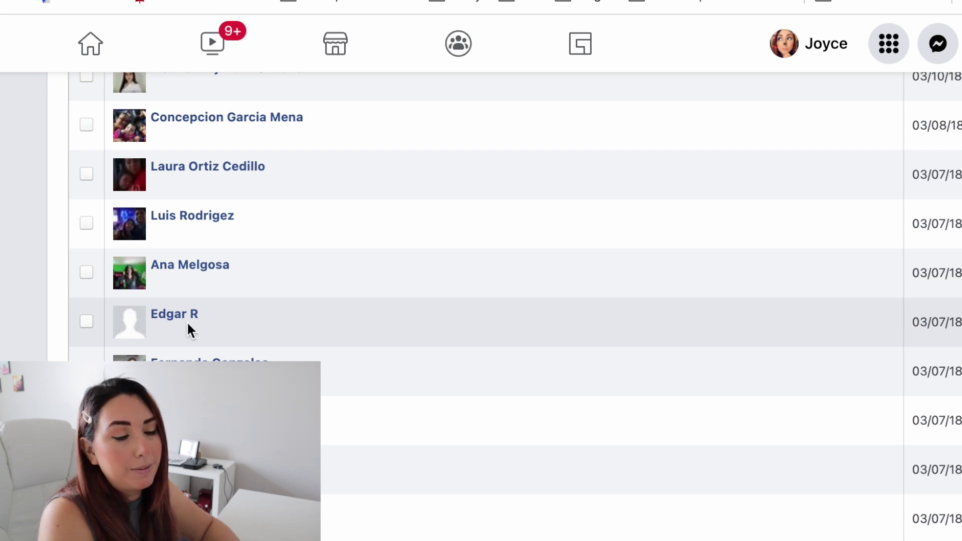
click(88, 321)
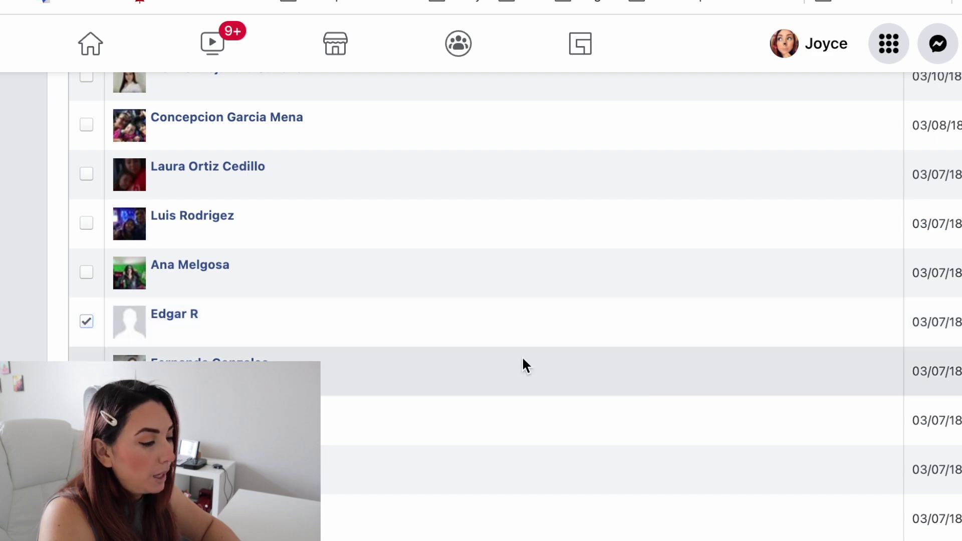
scroll(546, 371, up, 20)
scroll(548, 372, up, 3)
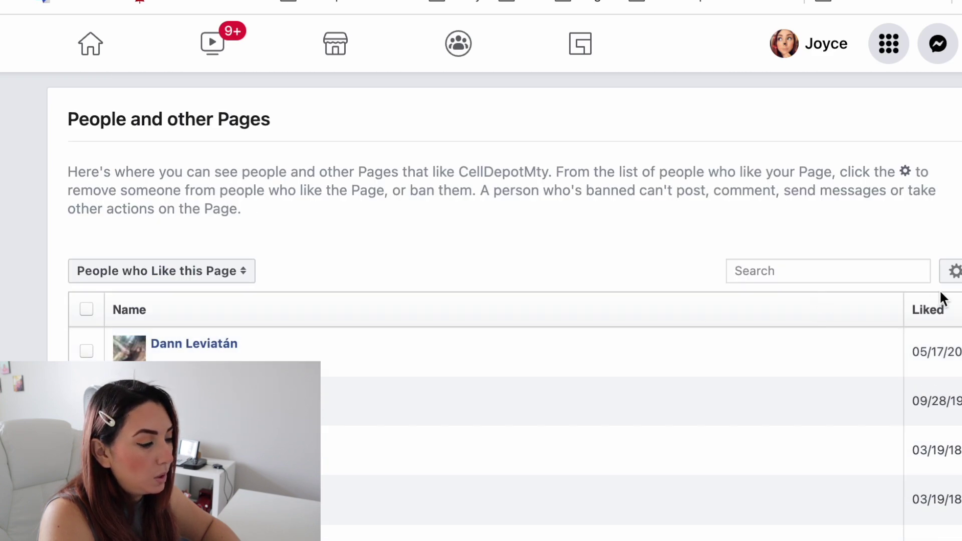
Step: Ban the marked follower from CellDepotMty via the gear menu, confirm, and close the confirmation
click(956, 272)
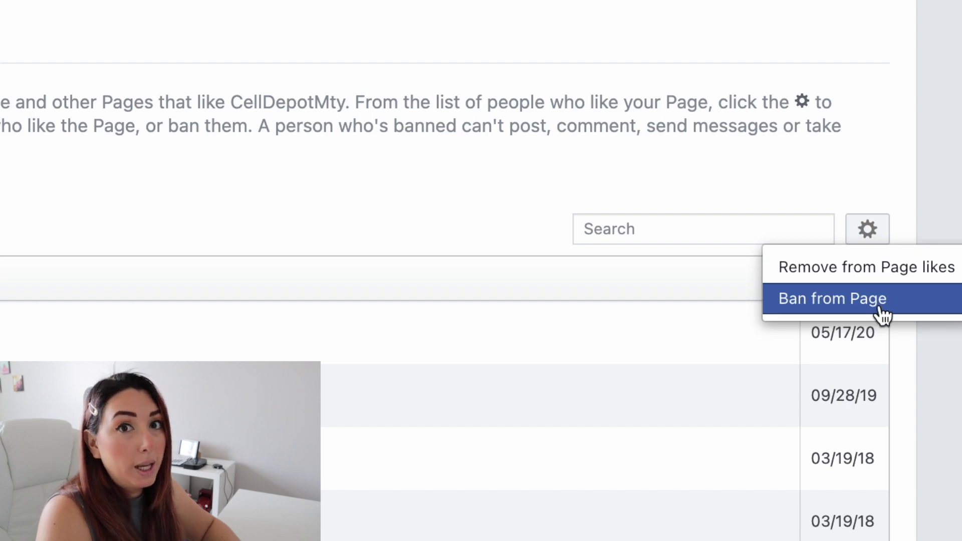
click(882, 308)
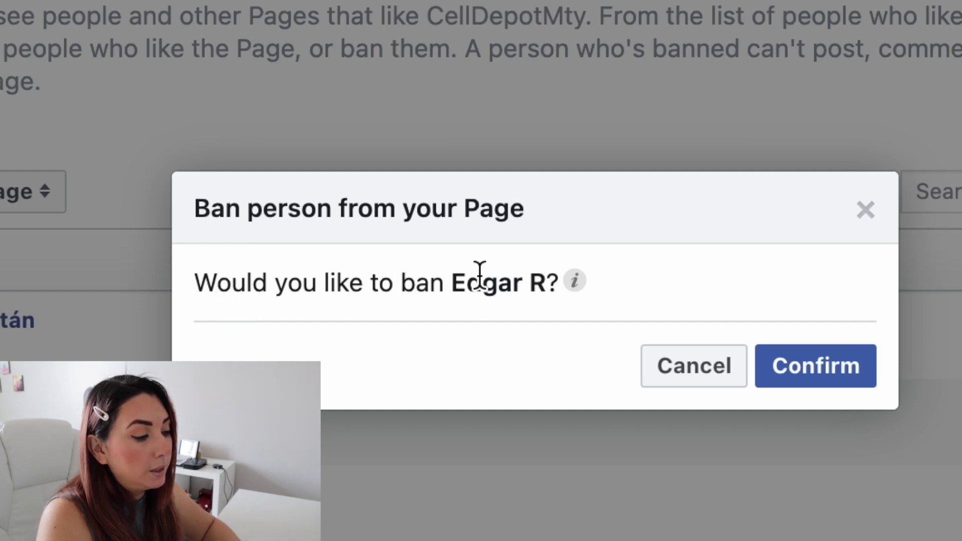
click(789, 369)
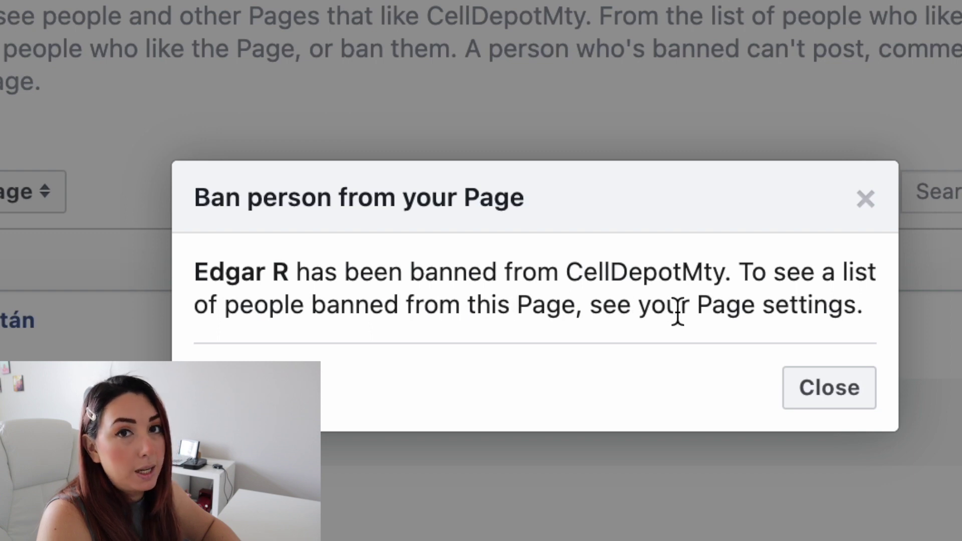
click(865, 399)
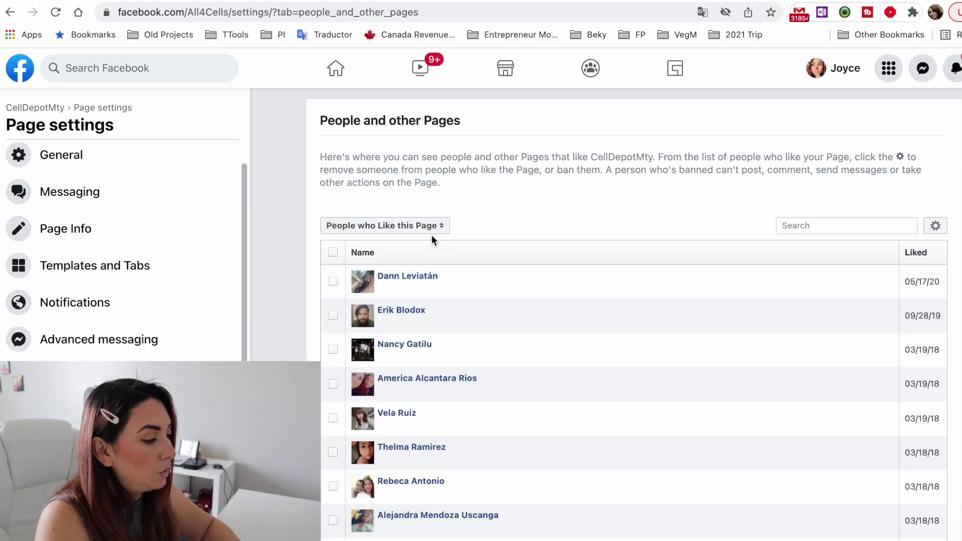
Step: Switch the people list from 'People who Like this Page' to 'Banned people and Pages'
click(9, 178)
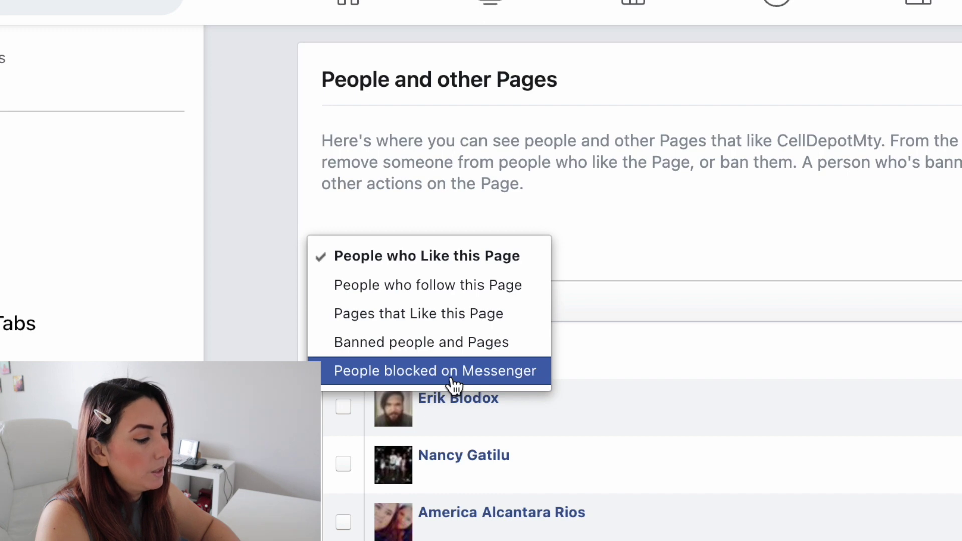
click(445, 351)
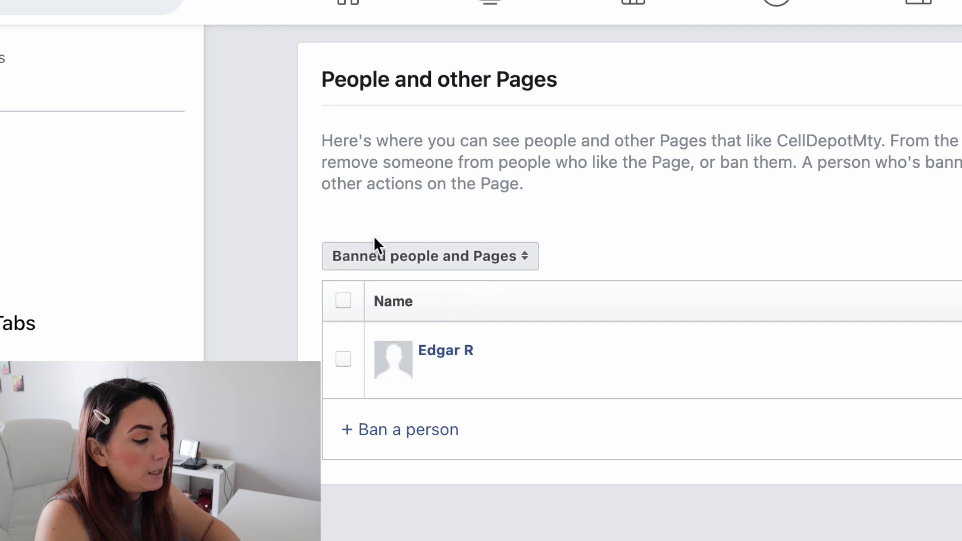
mouse_move(436, 359)
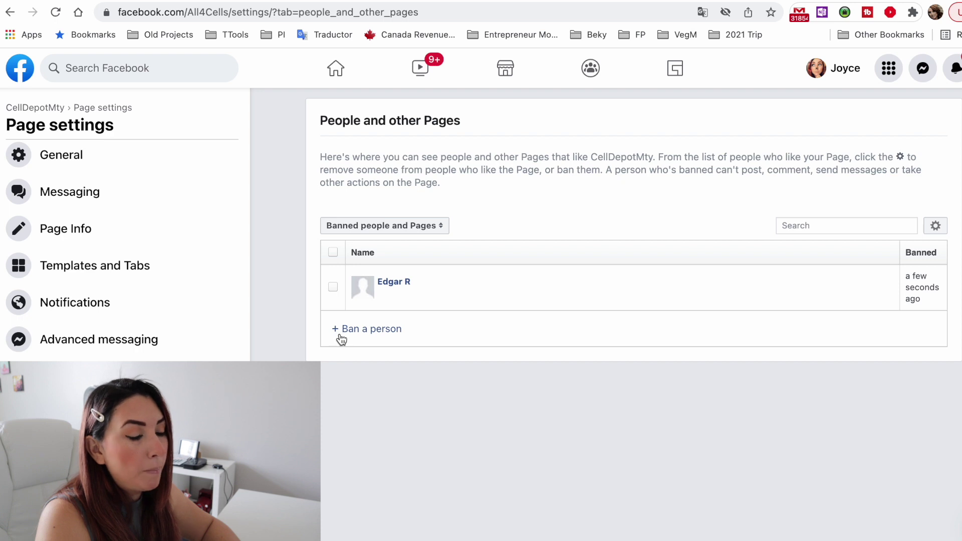
Step: Keep 'Banned people and Pages' selected and open the field for banning another person
click(445, 226)
click(398, 227)
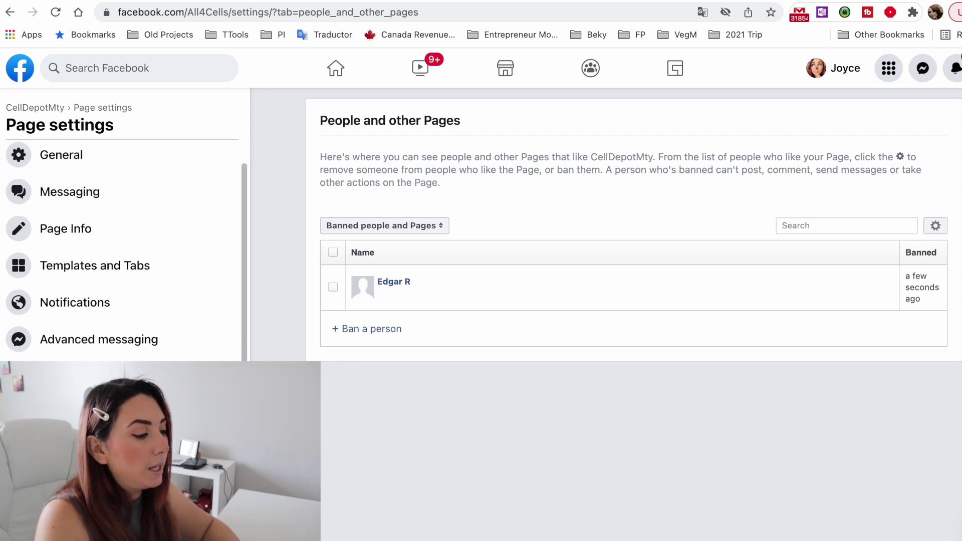
click(342, 232)
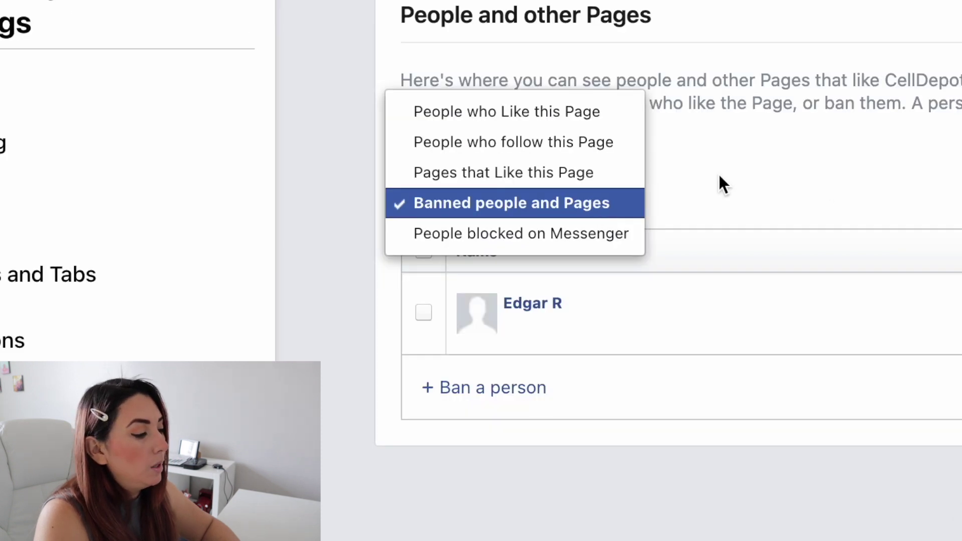
click(563, 218)
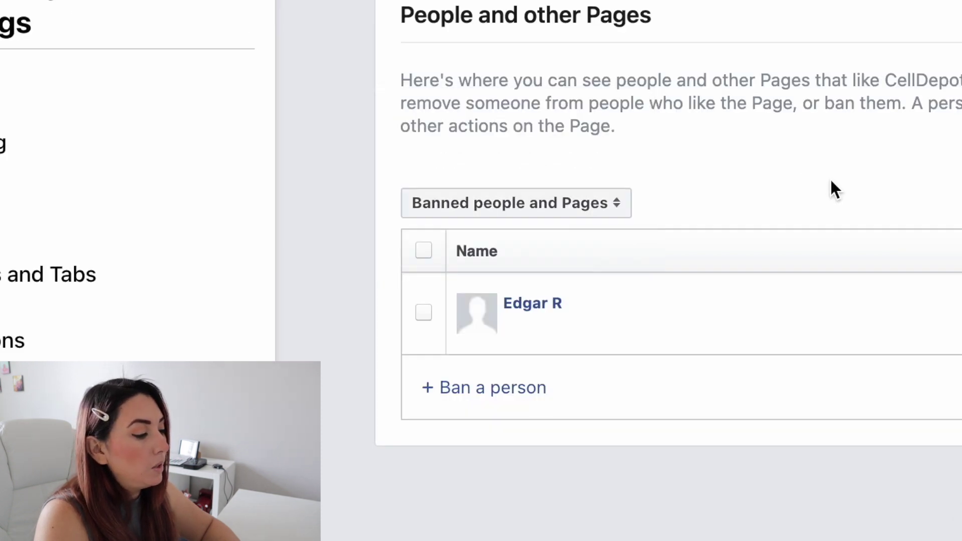
click(466, 397)
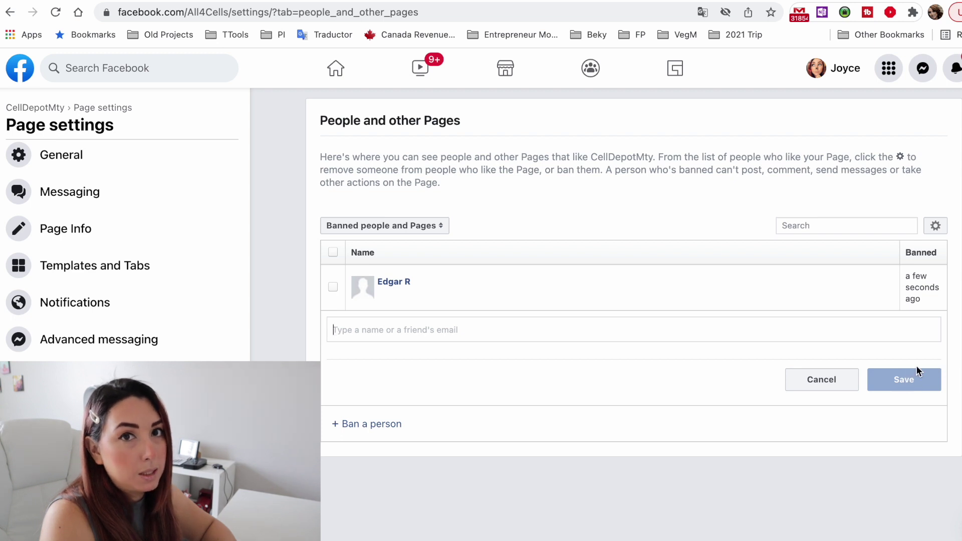
Step: Tick the banned follower and show the 'Unban from Page' option in the gear menu
click(928, 228)
click(936, 227)
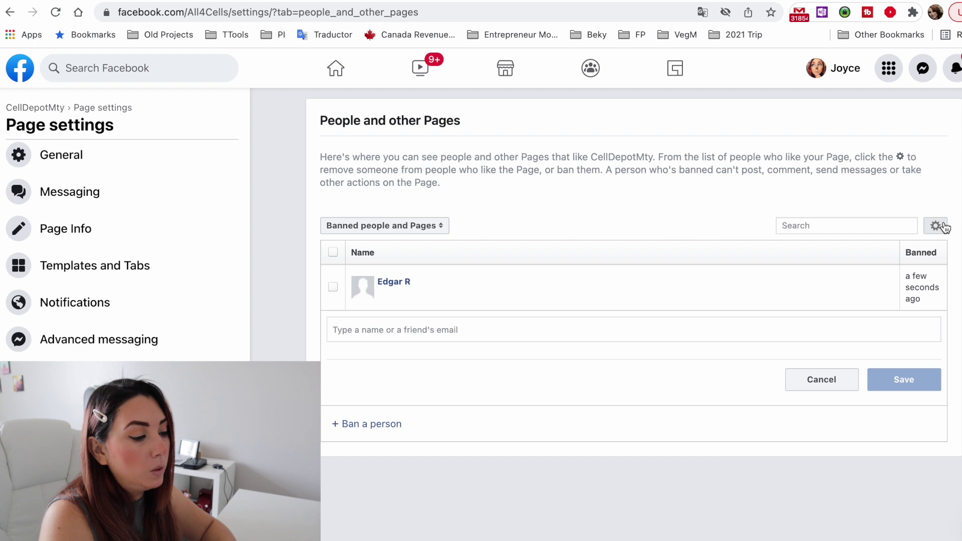
click(332, 287)
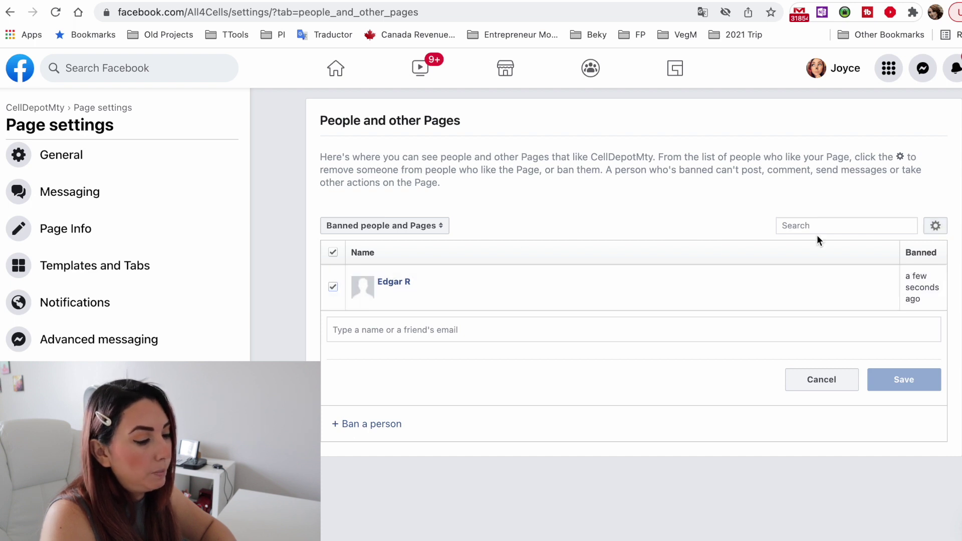
click(936, 226)
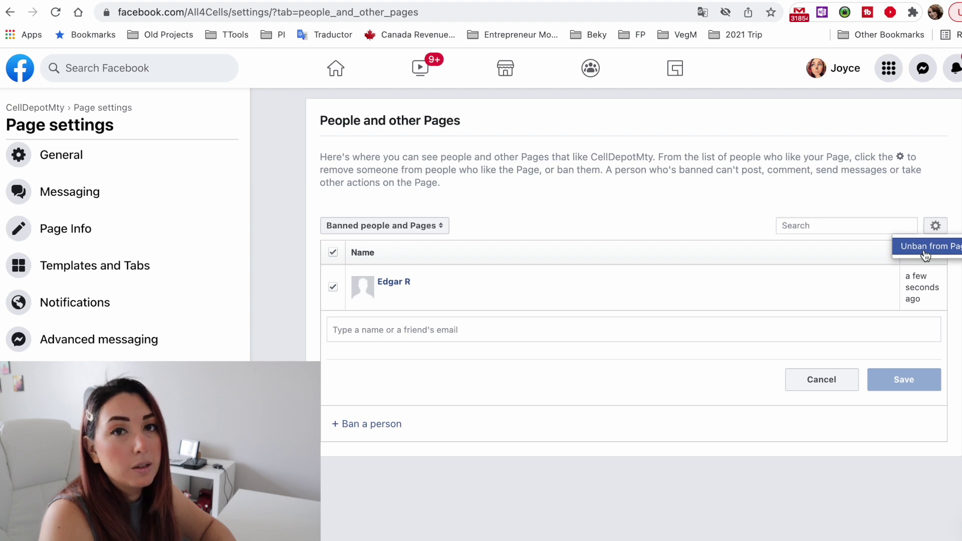